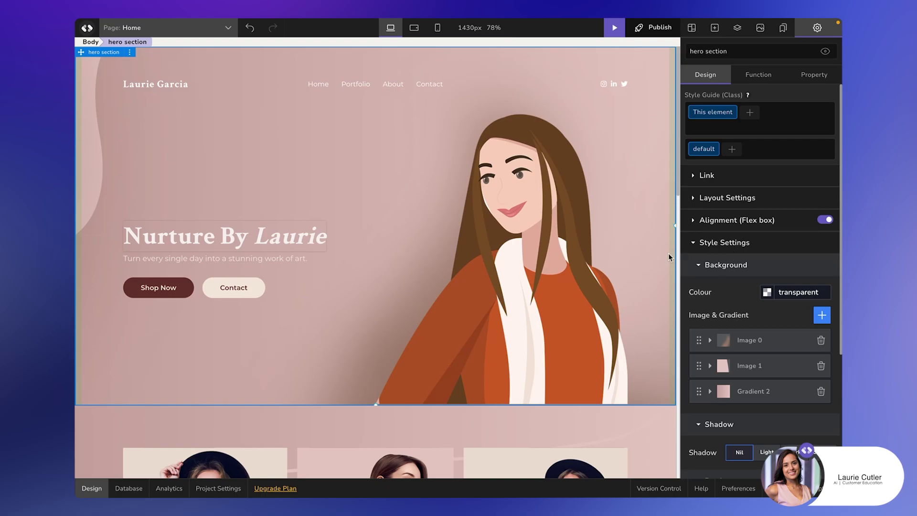
Step: Select the hero text container, then the whole hero section again
click(328, 344)
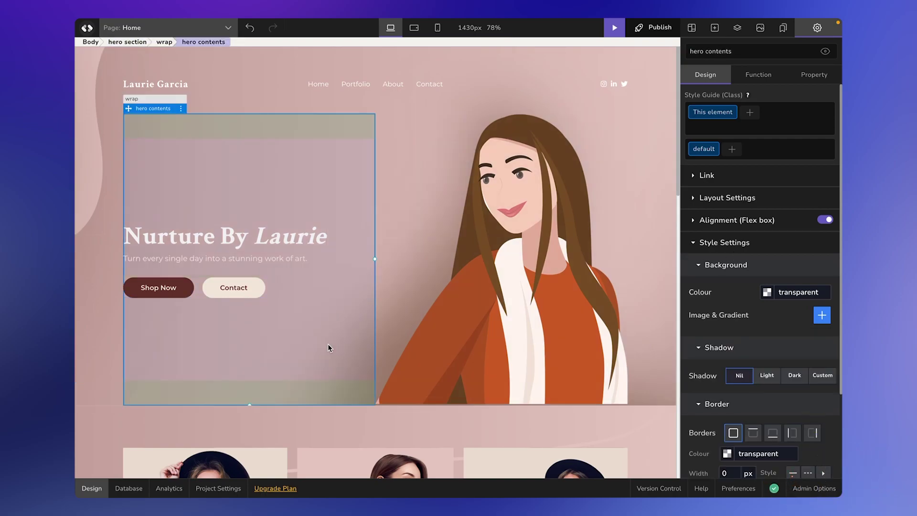
click(108, 355)
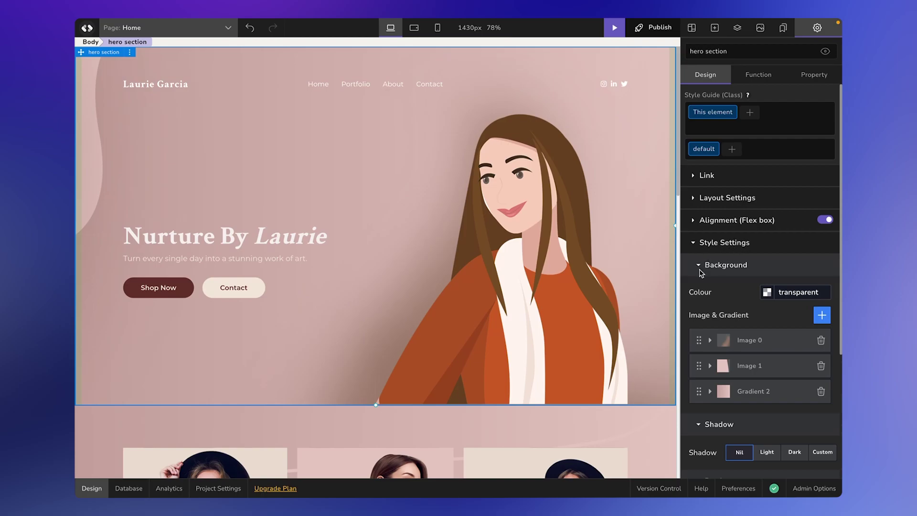
scroll(738, 266, down, 2)
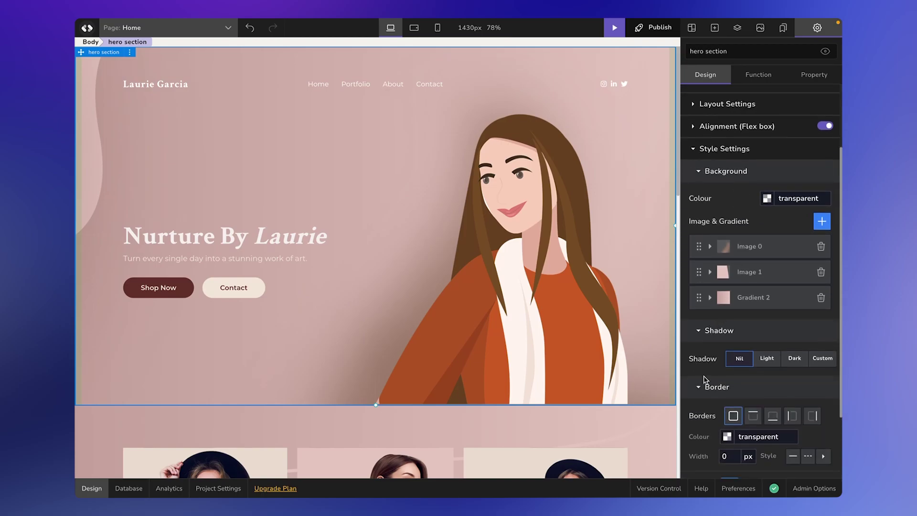
scroll(725, 387, up, 2)
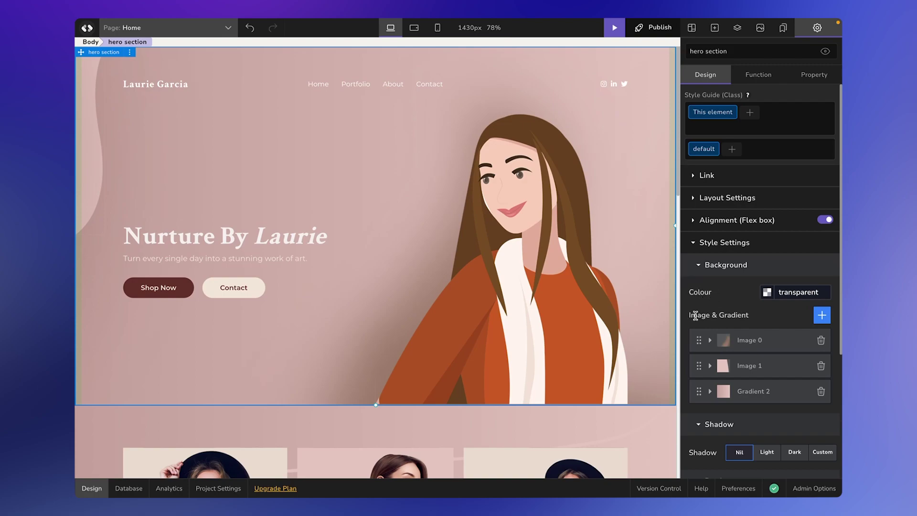
mouse_move(749, 316)
mouse_down()
mouse_move(689, 321)
mouse_move(748, 314)
mouse_up()
scroll(654, 325, down, 12)
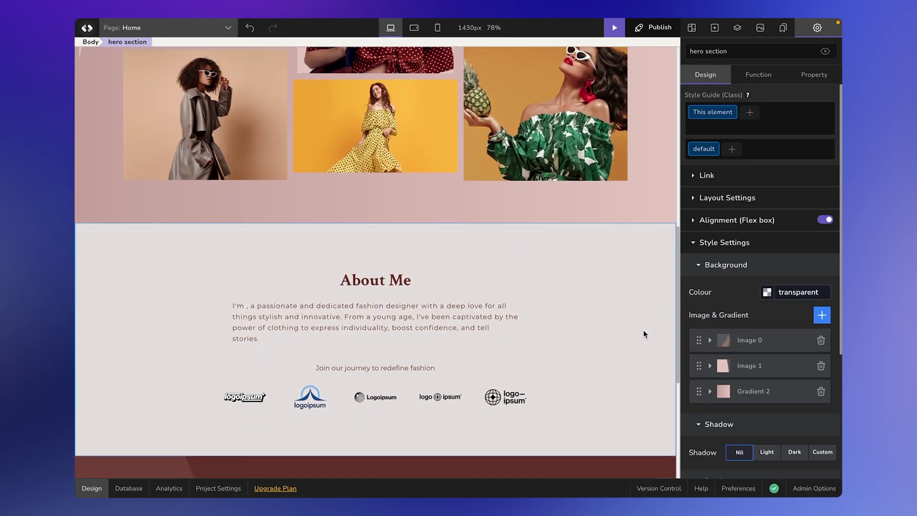
Step: Set the About Me section's background alpha back to 100, giving #f2e6daff
click(643, 334)
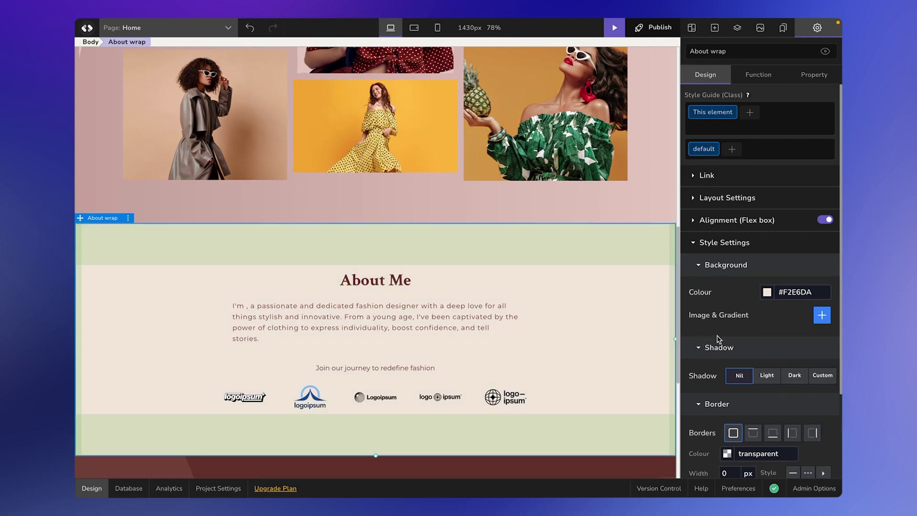
click(766, 293)
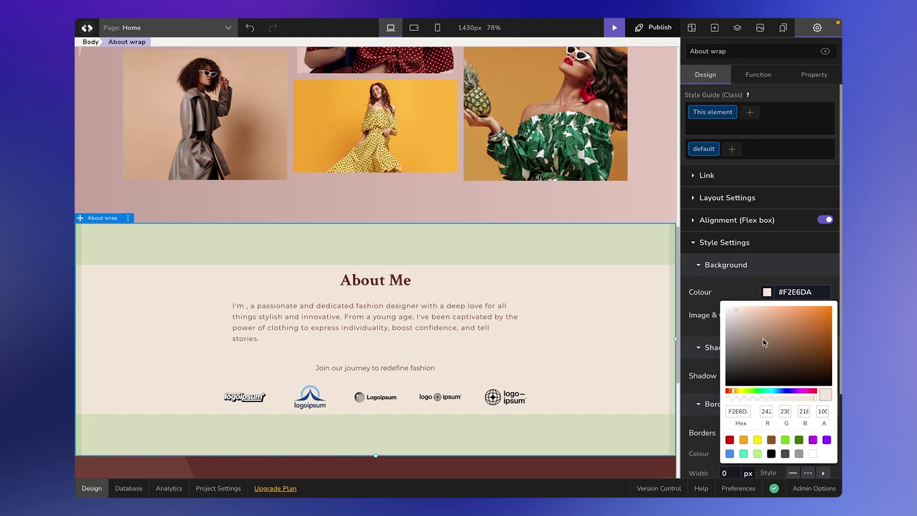
click(776, 397)
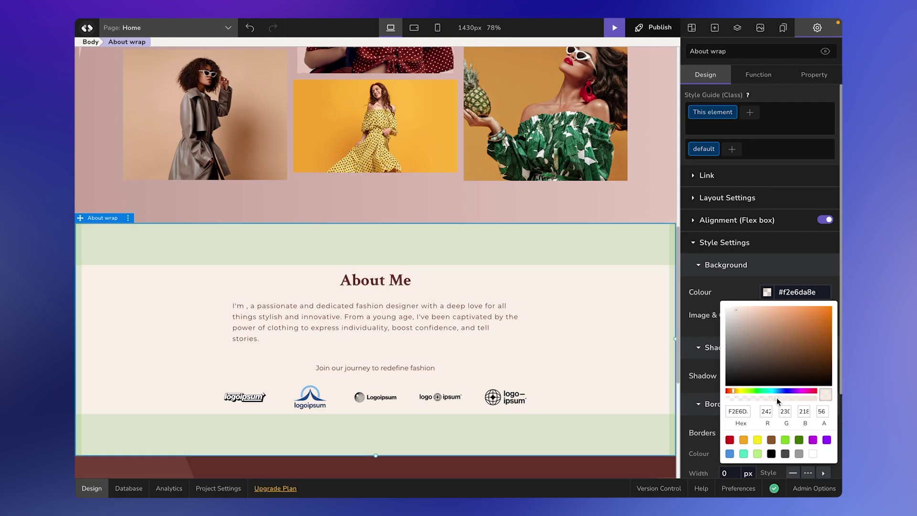
click(814, 397)
click(822, 400)
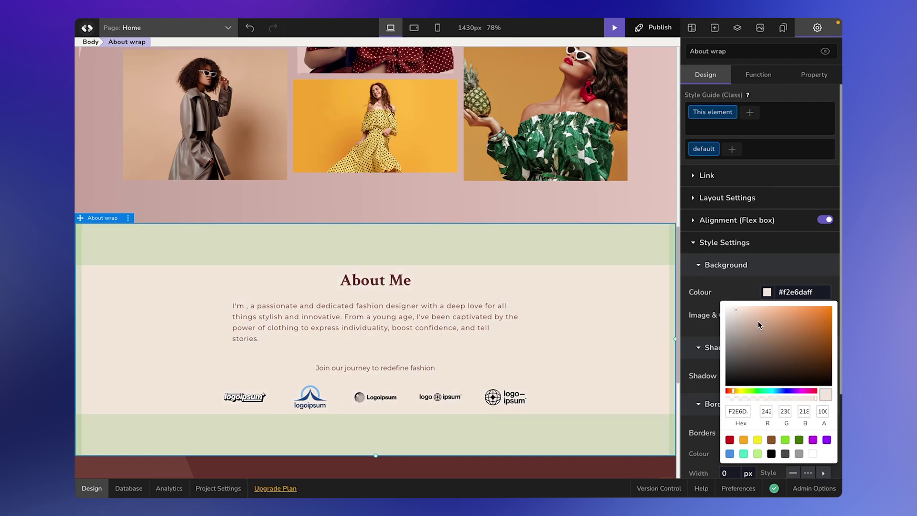
click(745, 298)
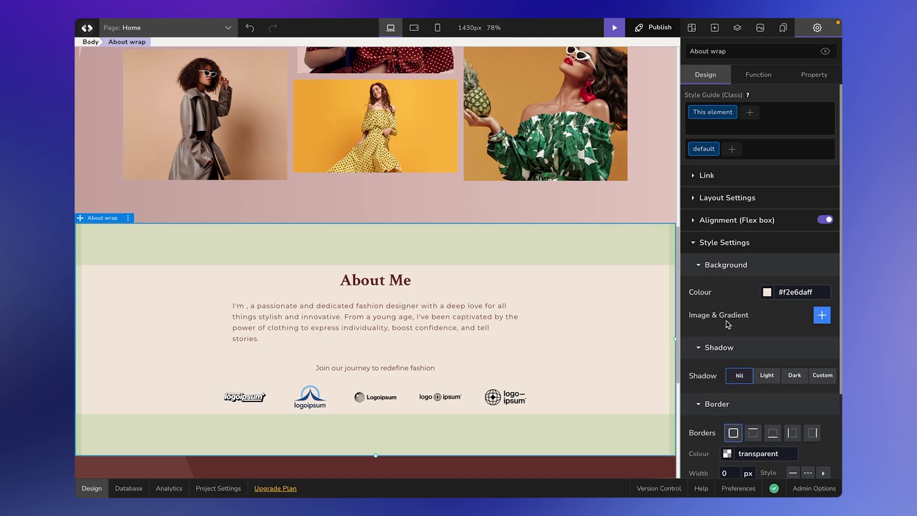
click(822, 317)
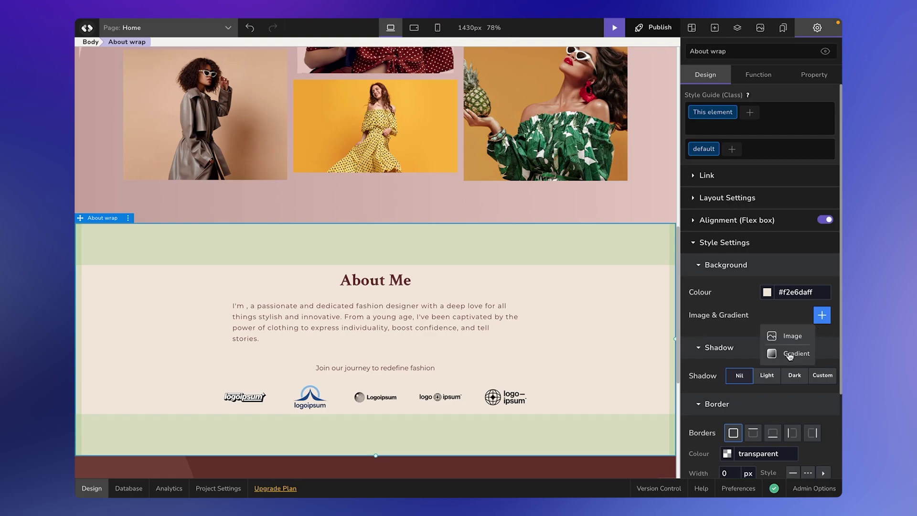
click(791, 336)
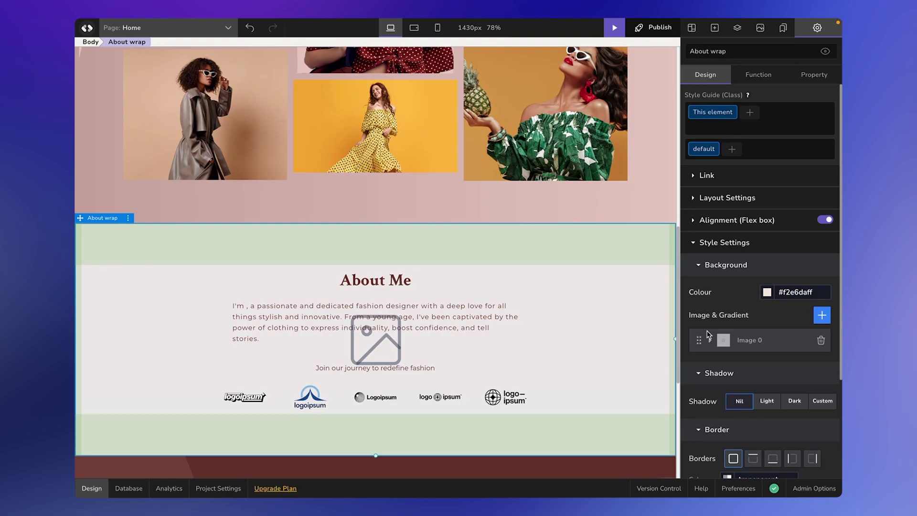
click(709, 340)
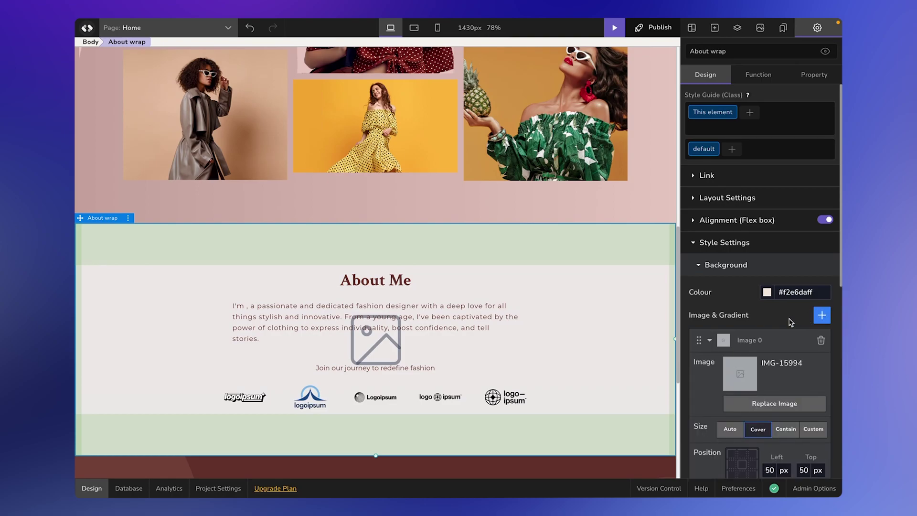
scroll(789, 322, down, 1)
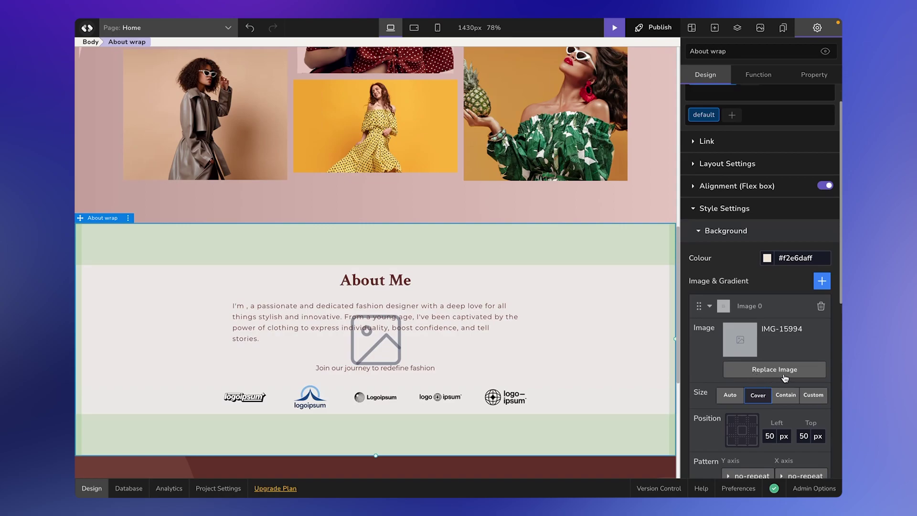
scroll(783, 391, down, 6)
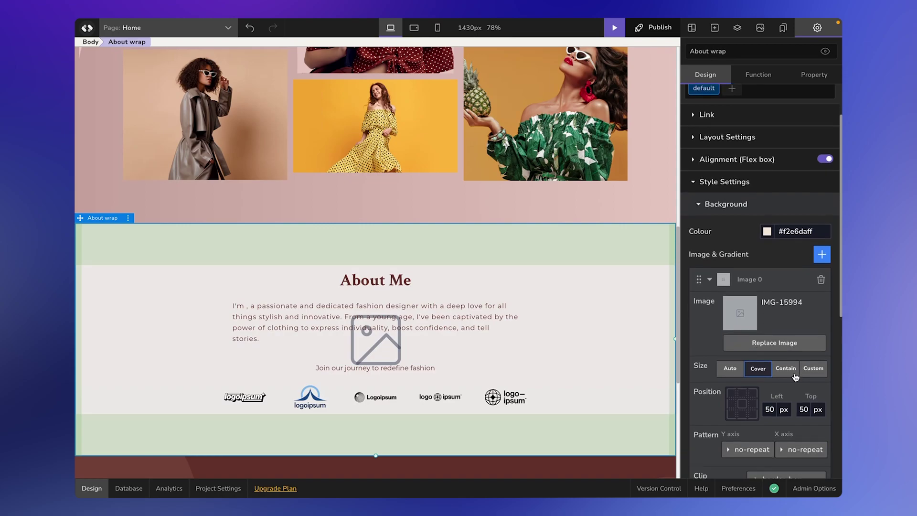
scroll(721, 427, up, 3)
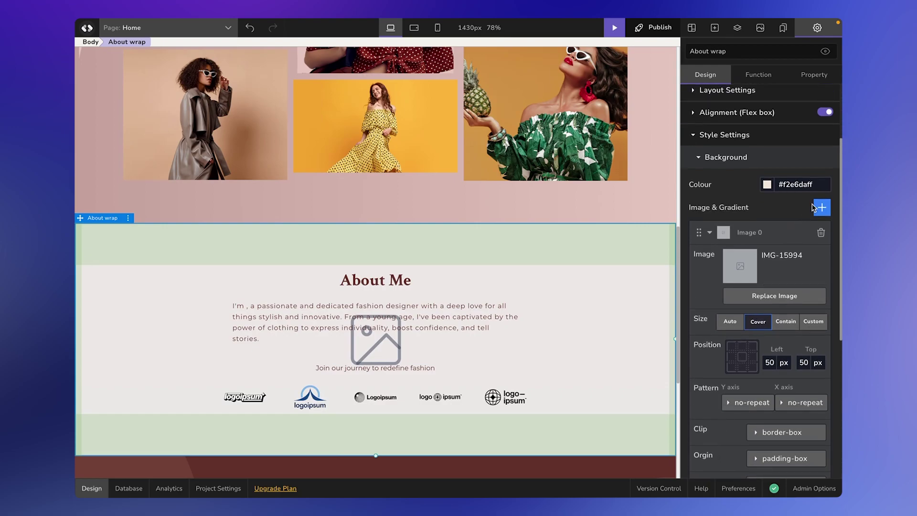
click(821, 234)
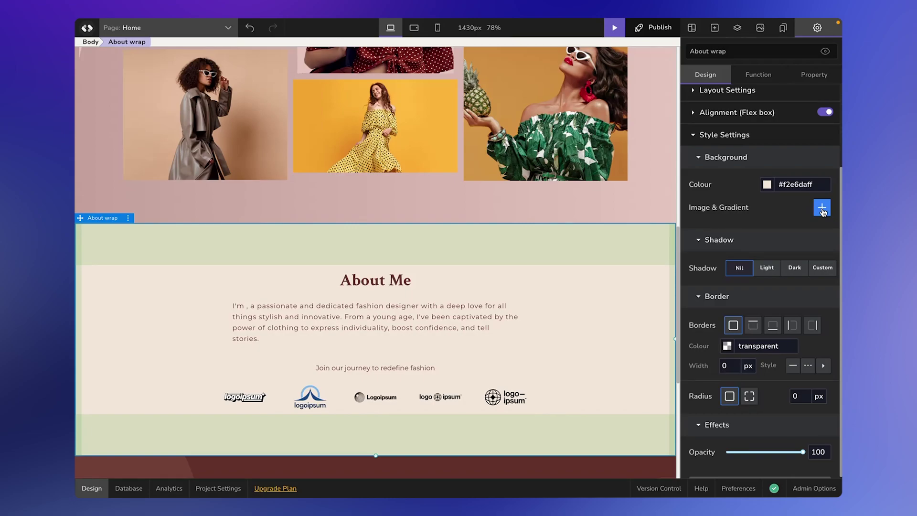
Step: Add a trial gradient layer to the About section, then remove it, keeping plain #f2e6daff cream
click(822, 209)
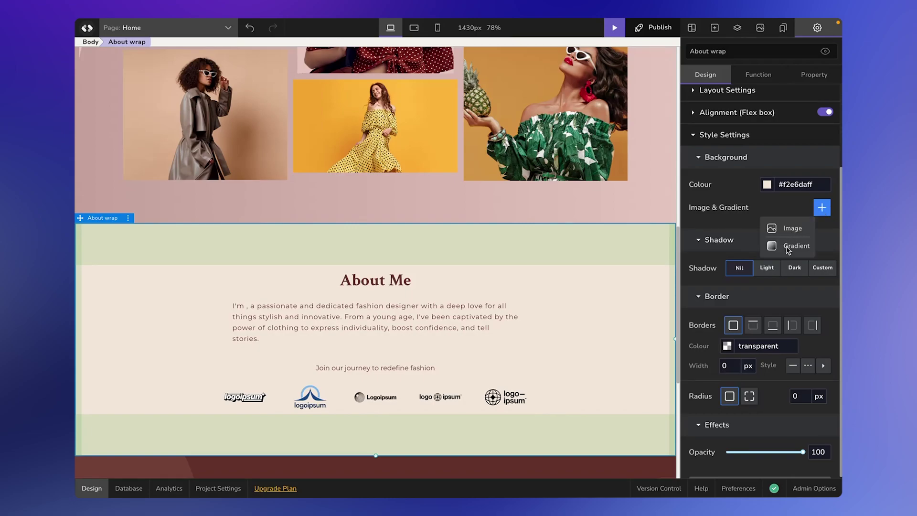
click(788, 246)
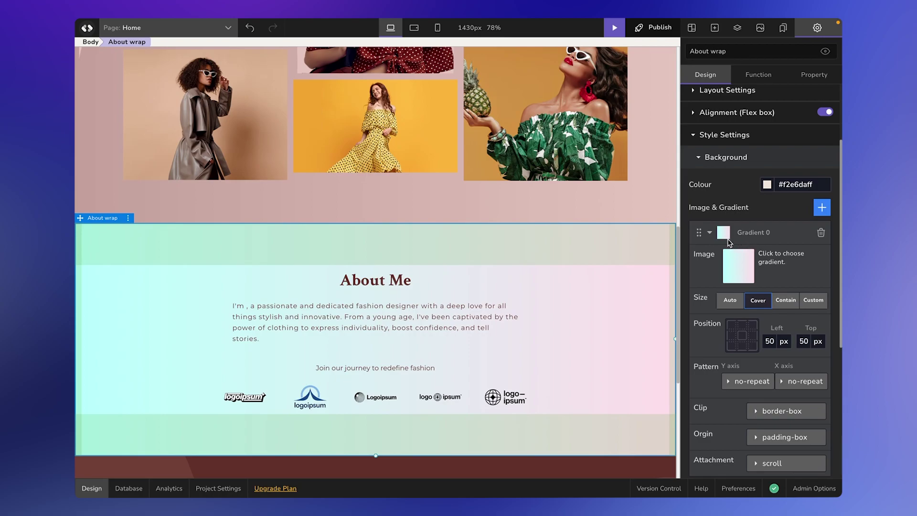
click(740, 274)
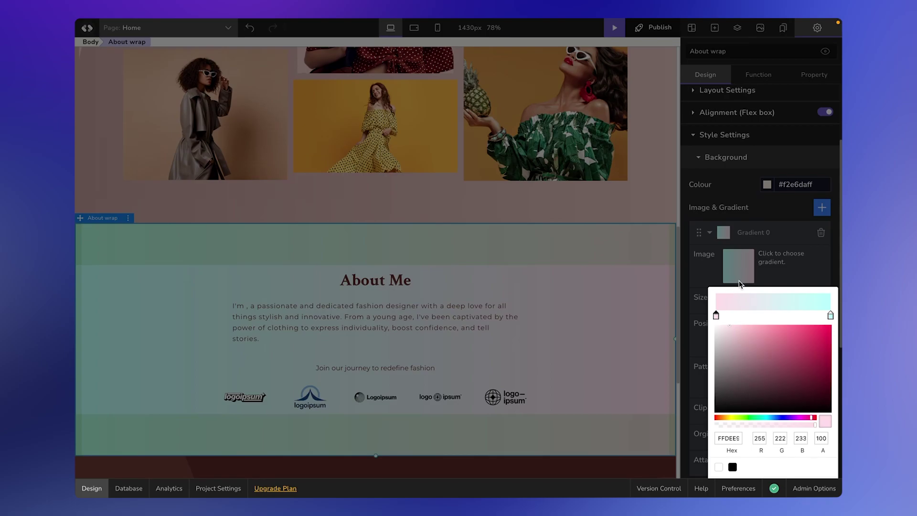
scroll(770, 337, down, 1)
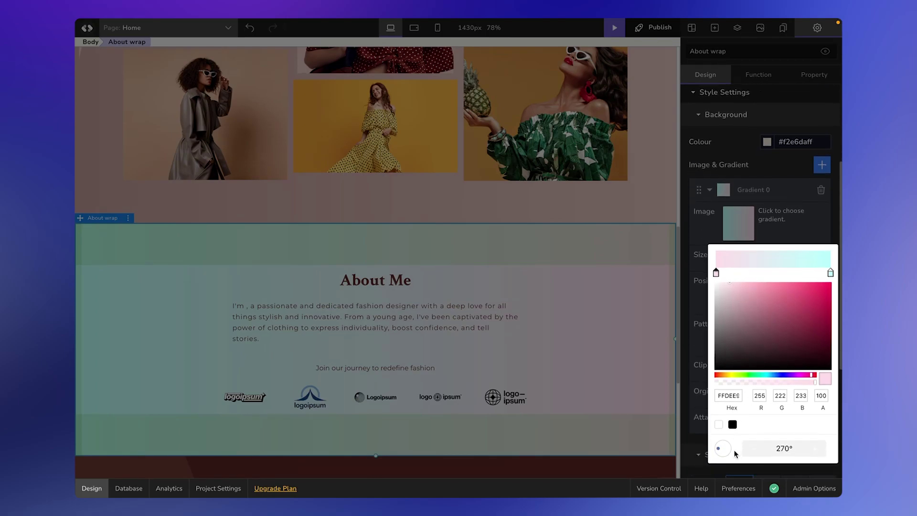
click(701, 248)
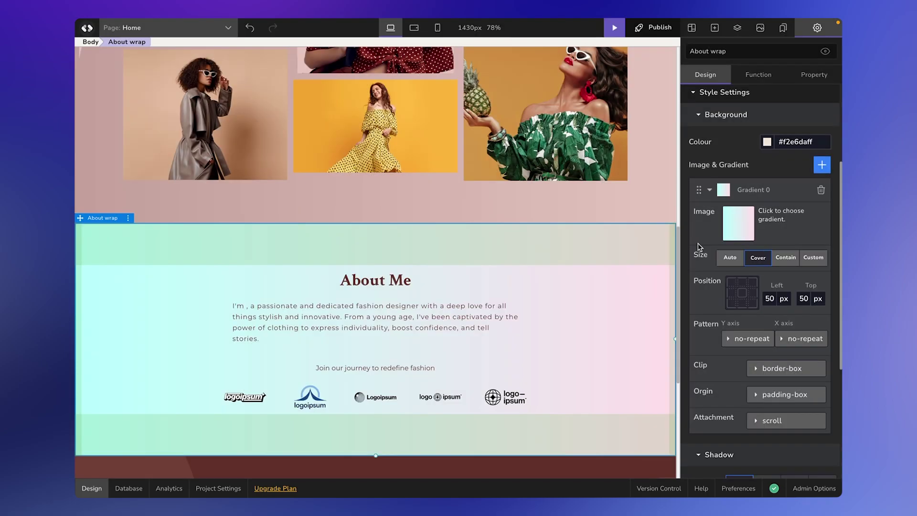
click(821, 194)
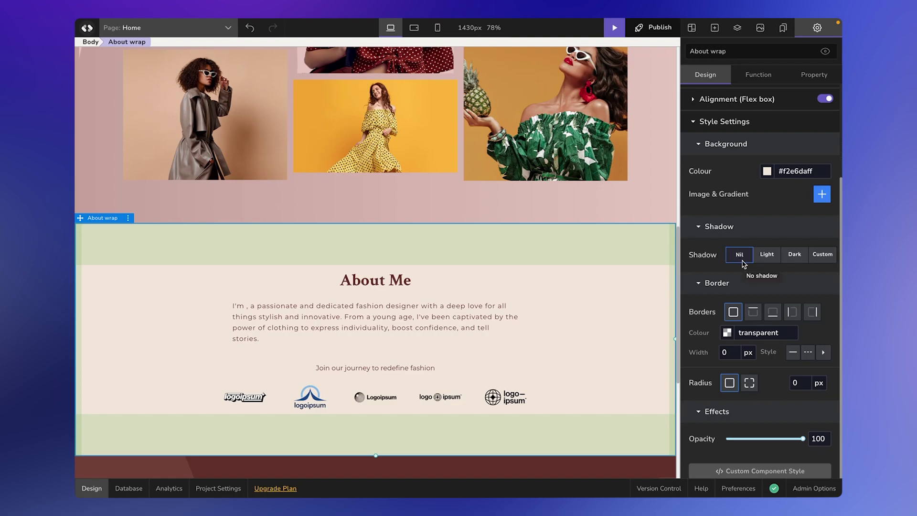
Step: Try a Light shadow on the About Me section, then reset it to Nil
click(767, 255)
click(739, 255)
scroll(276, 240, up, 8)
Step: Give the Nurture By Laurie heading a Dark shadow and preview it
click(276, 240)
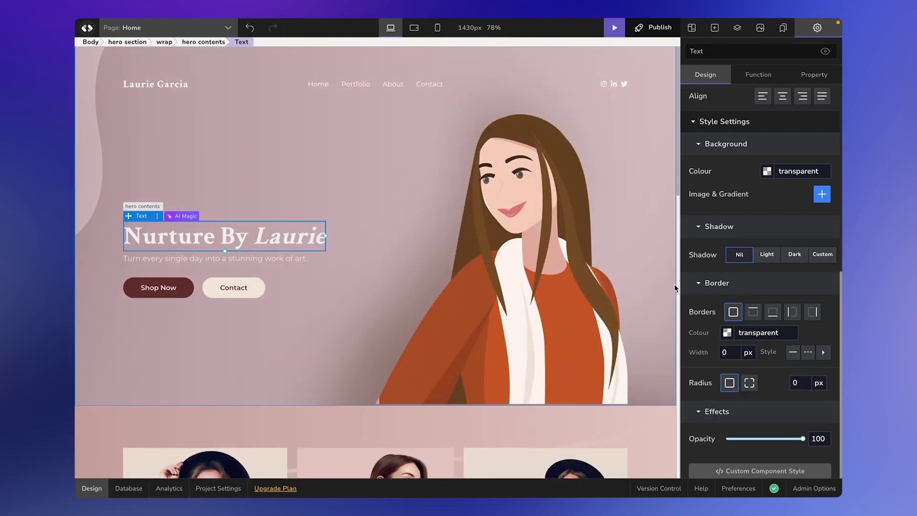
click(766, 254)
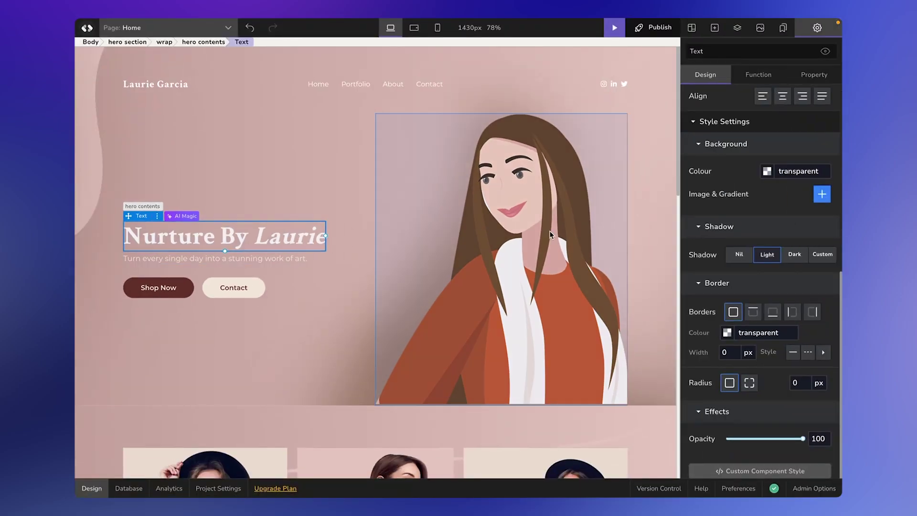
click(794, 255)
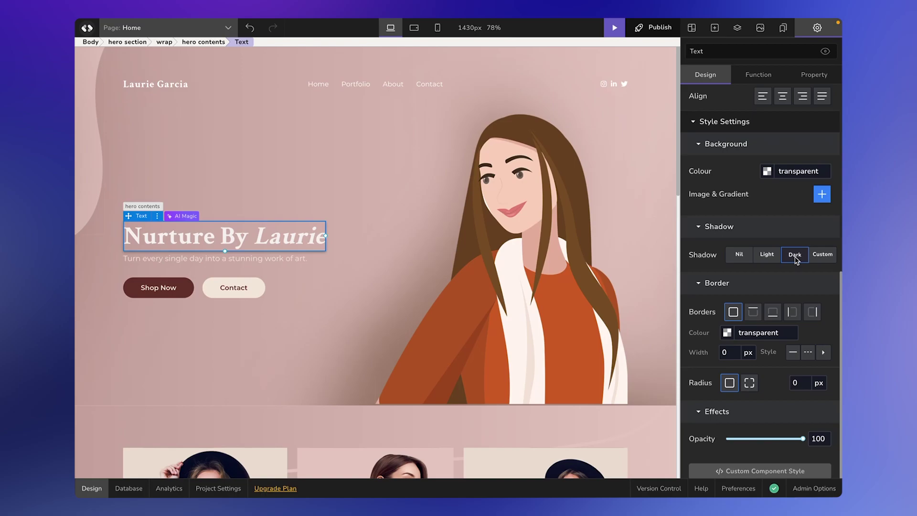
click(655, 43)
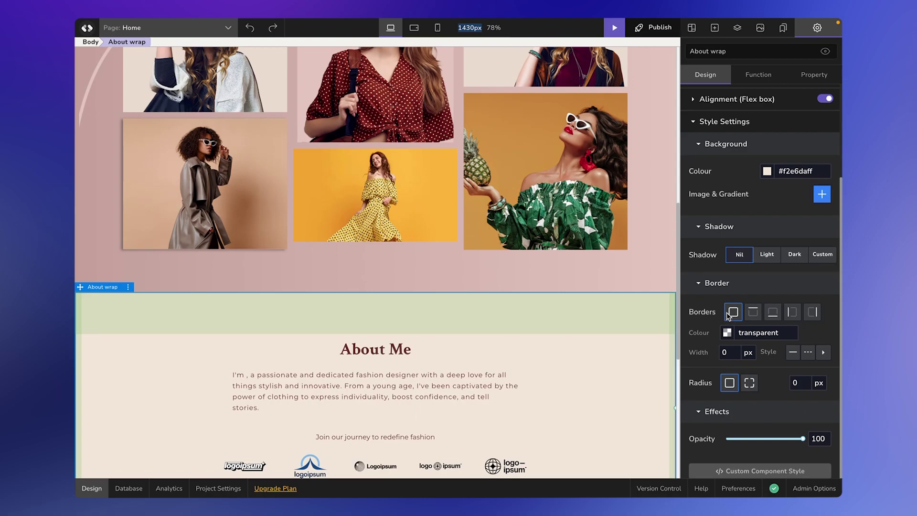
Step: Try the top, bottom, left and right border sides, then apply the border to all sides
click(752, 314)
click(771, 316)
click(791, 314)
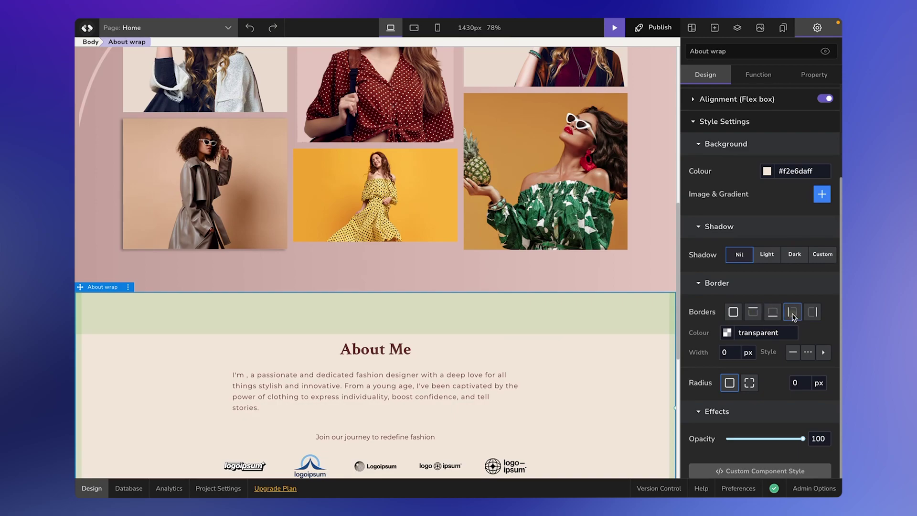
click(812, 313)
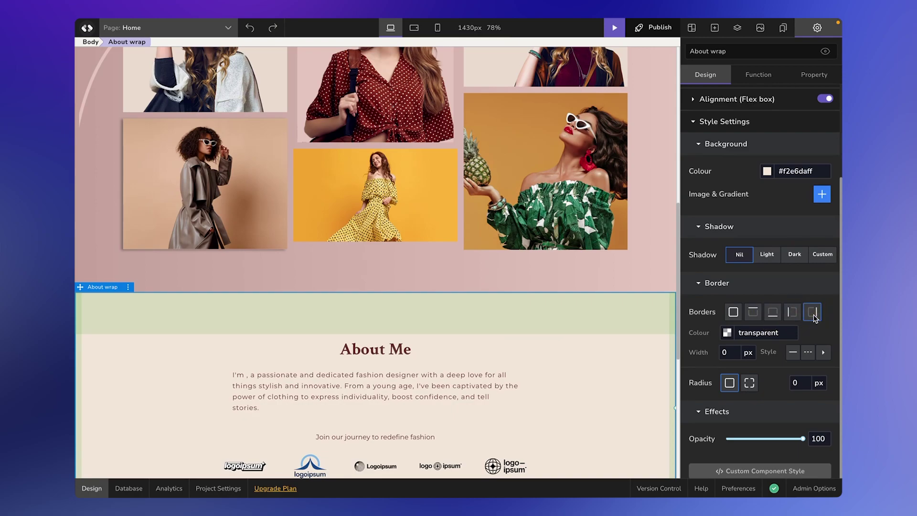
click(733, 315)
Step: Give the About Me border a strong pink #f86e6eff colour and 1 px width
click(726, 332)
click(729, 349)
click(739, 351)
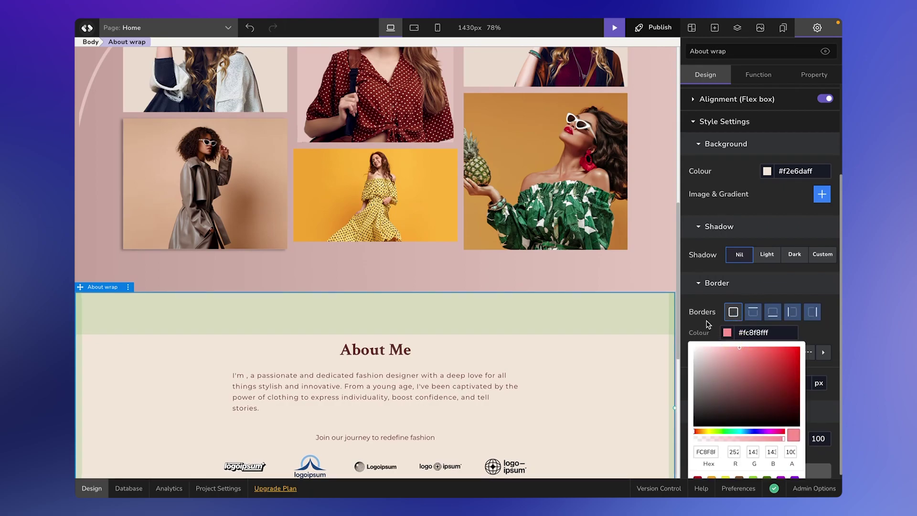
click(706, 321)
click(725, 354)
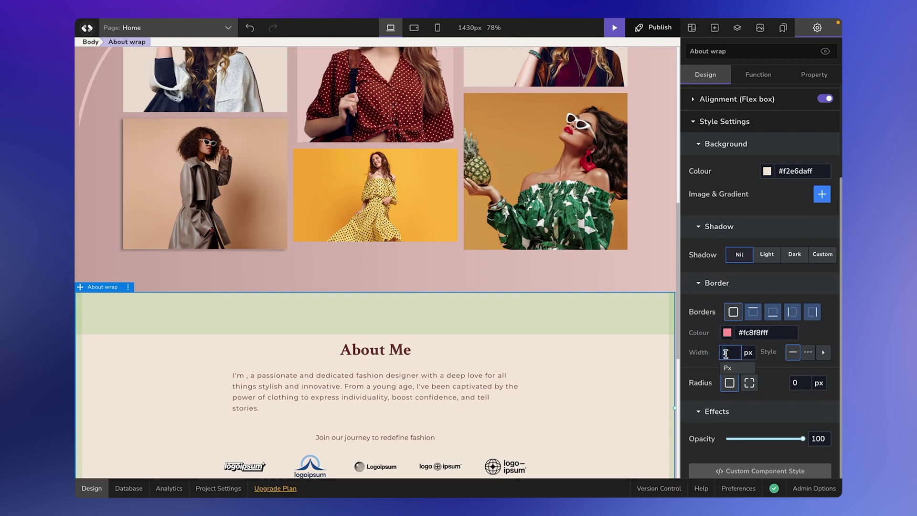
text(1)
click(726, 353)
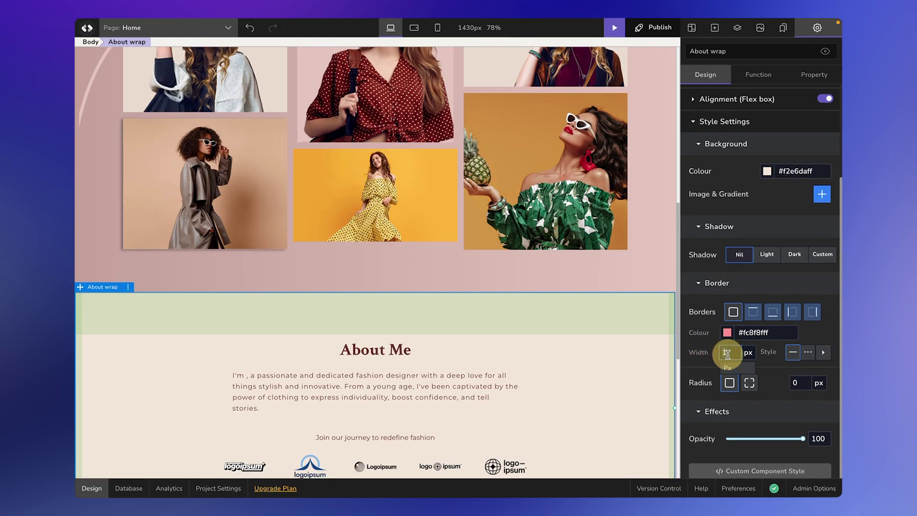
Step: Preview a dashed border, then revert the About Me border to solid at 0 px width
click(636, 225)
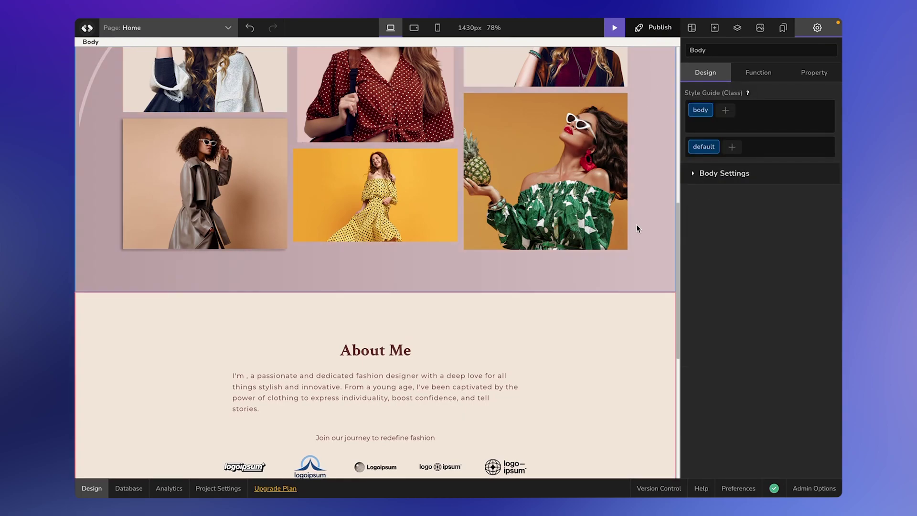
scroll(635, 236, down, 2)
click(653, 350)
click(731, 395)
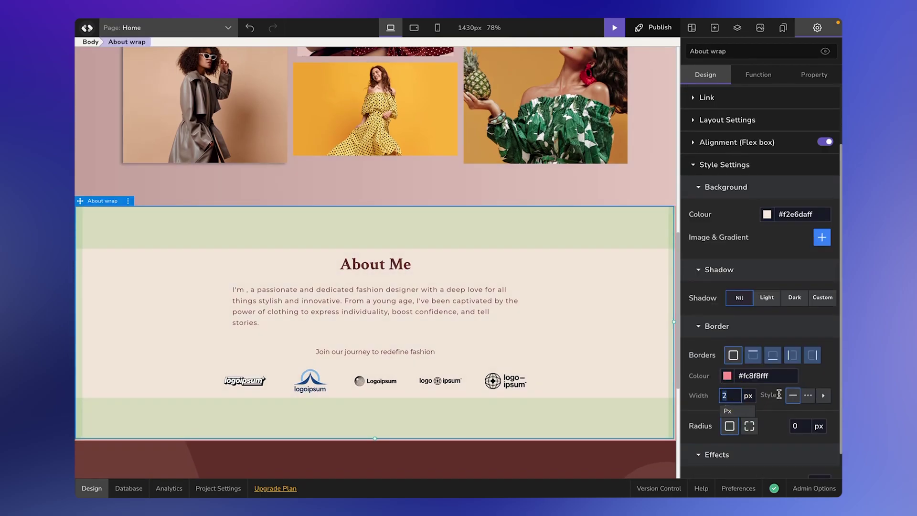
click(808, 395)
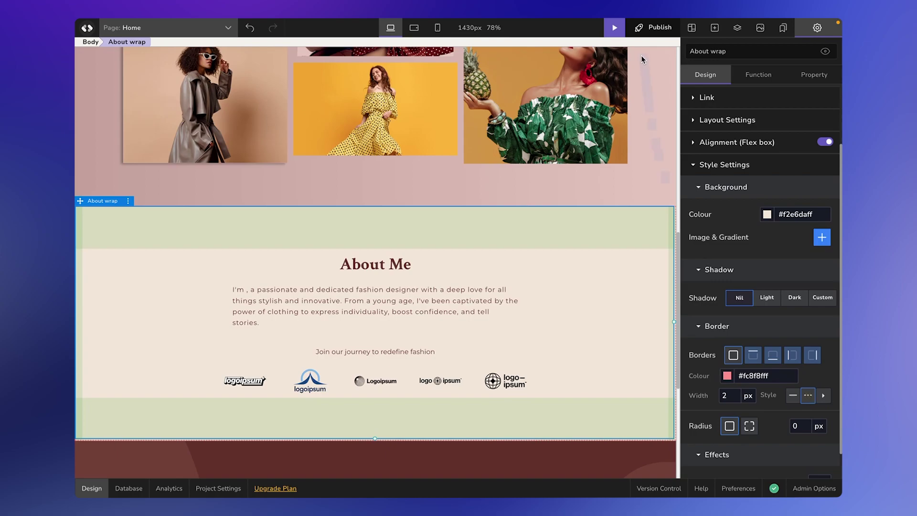
click(640, 39)
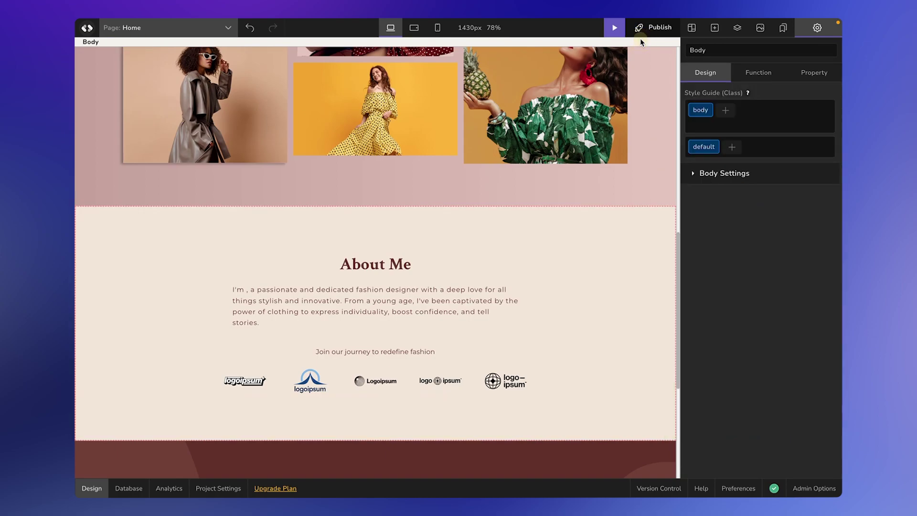
click(623, 208)
scroll(764, 287, down, 3)
click(823, 352)
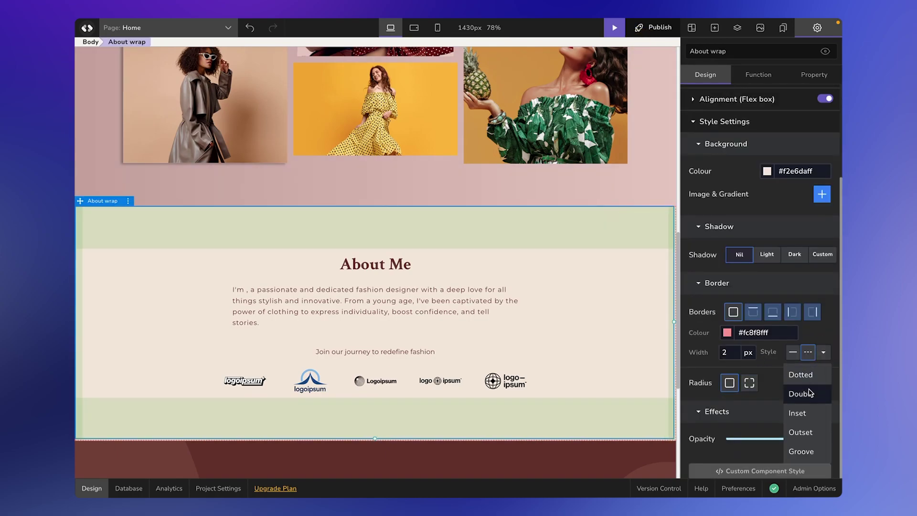
click(793, 352)
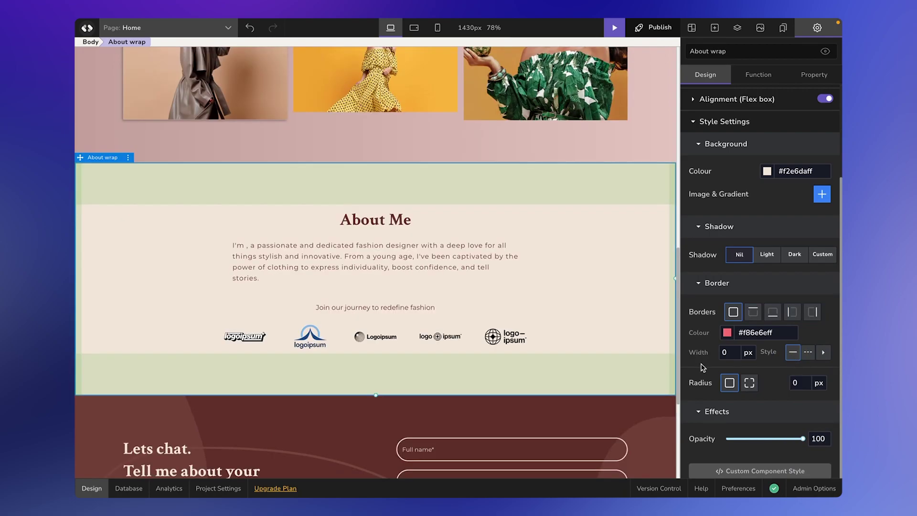
Step: Enter 10 px in the About Me section's Radius field and preview the rounded corners
drag(691, 382, 717, 386)
click(801, 382)
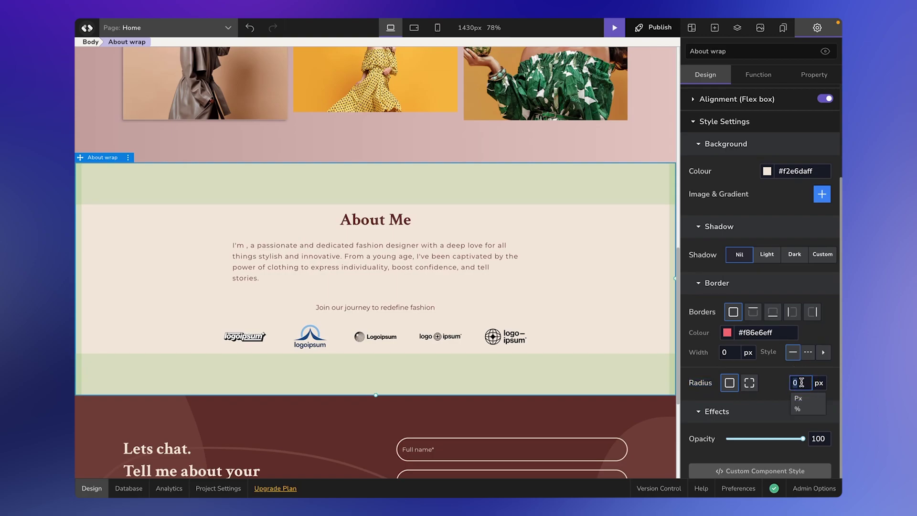
text(10)
click(658, 55)
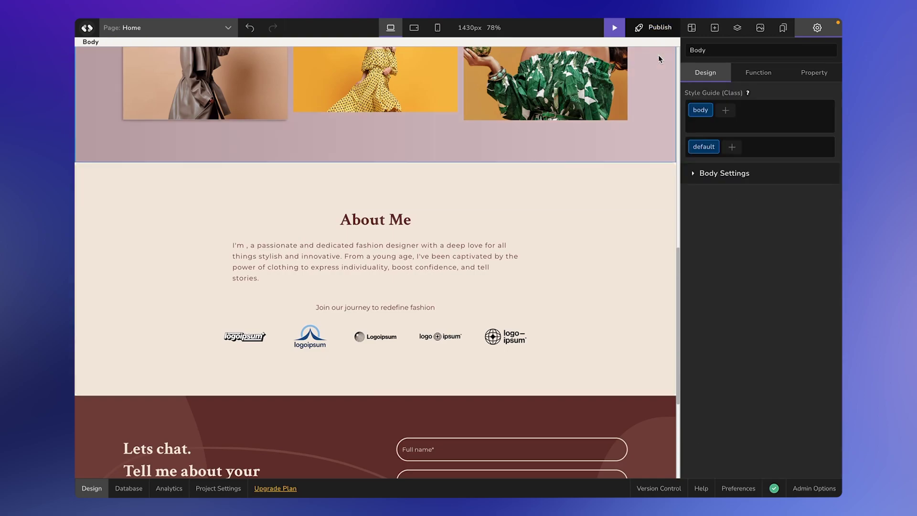
click(658, 186)
scroll(594, 191, up, 3)
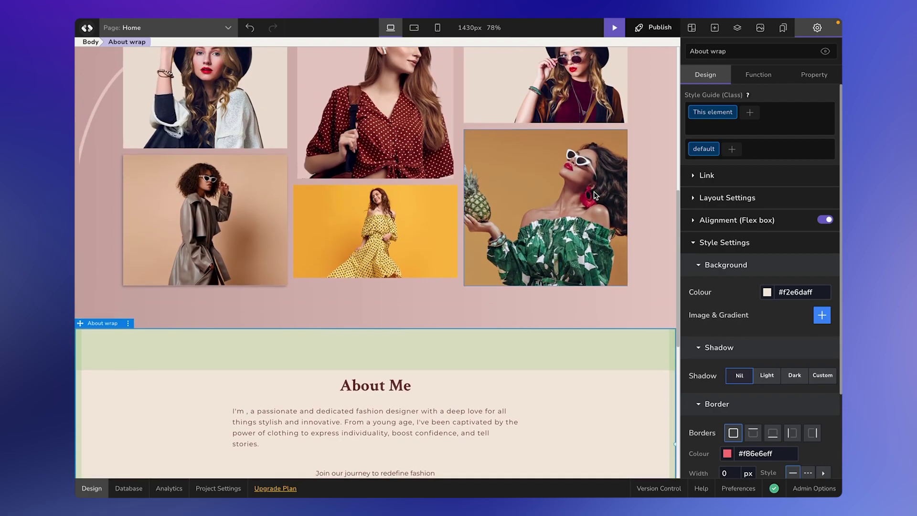
Step: Set the pineapple image's Radius to 50 with the unit switched to %
click(557, 204)
scroll(707, 296, down, 3)
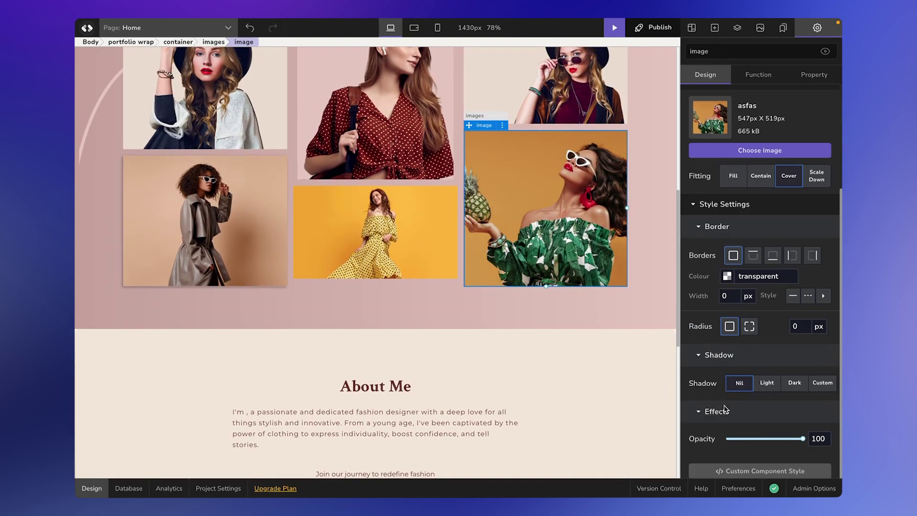
click(802, 327)
click(797, 352)
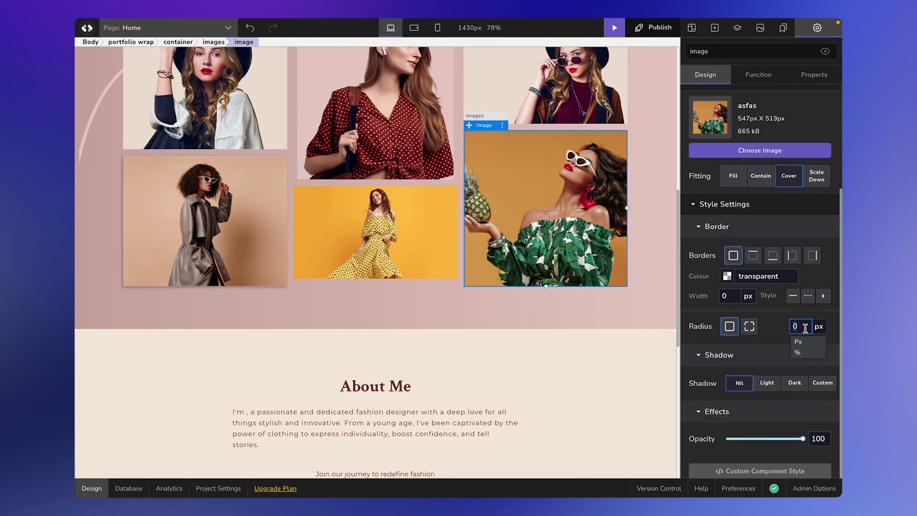
text(50)
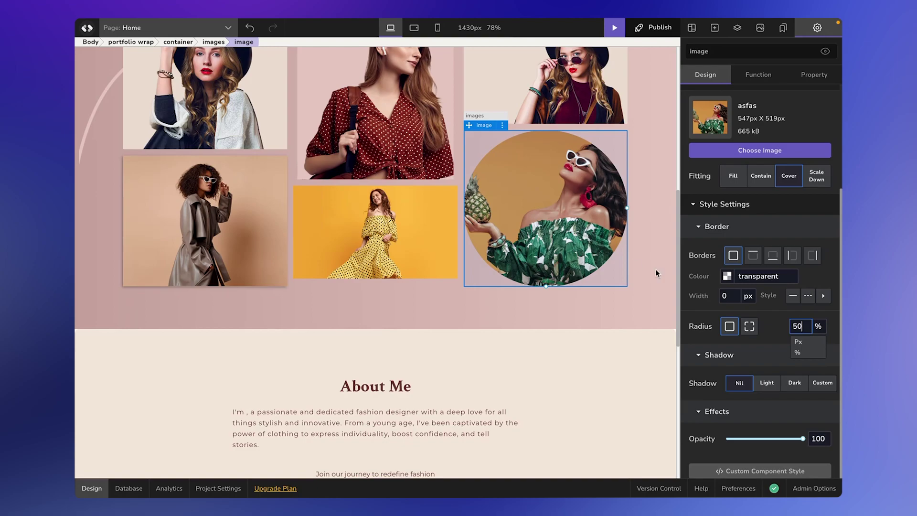
click(700, 336)
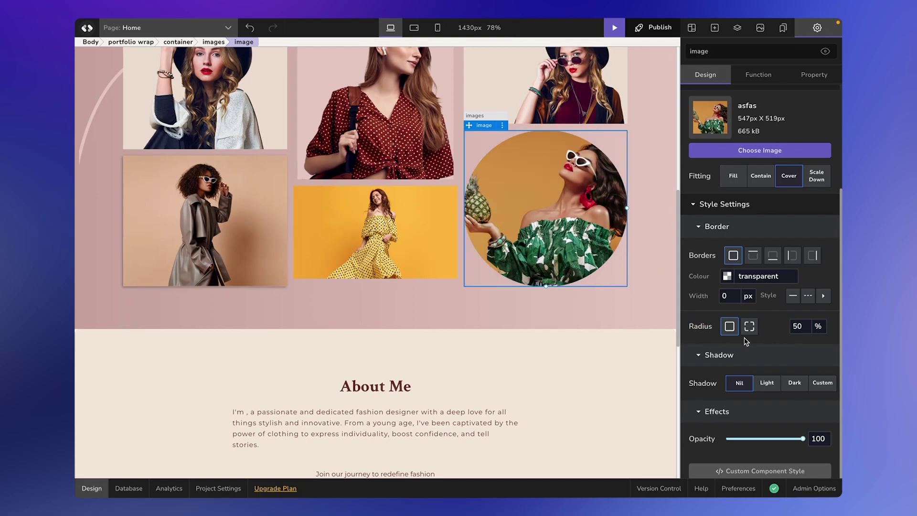